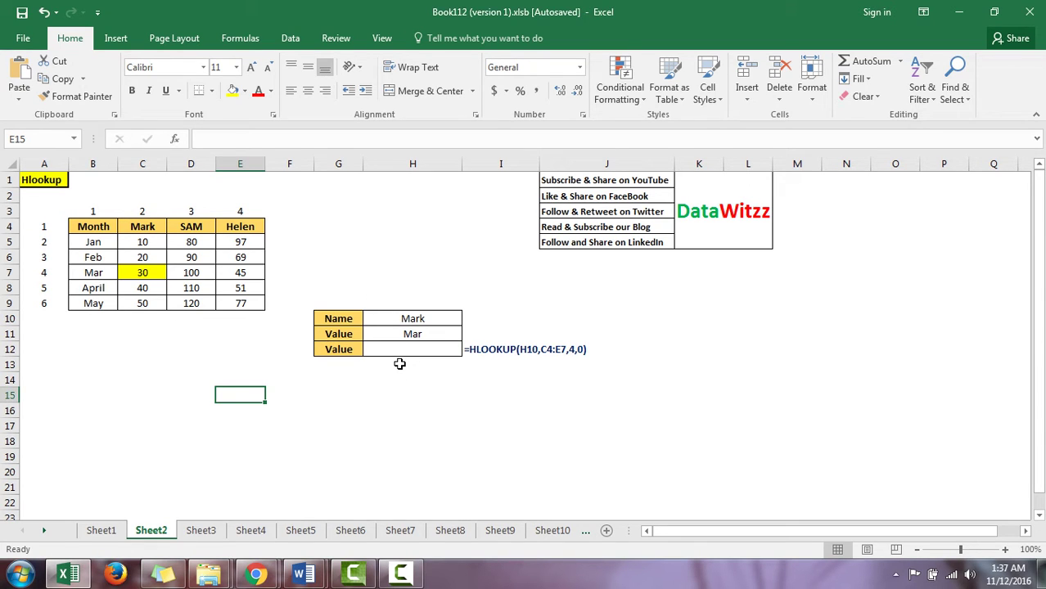
Step: Review the Name and month input cells around result cell H12
{"action": "left_click", "coordinate": [405, 347]}
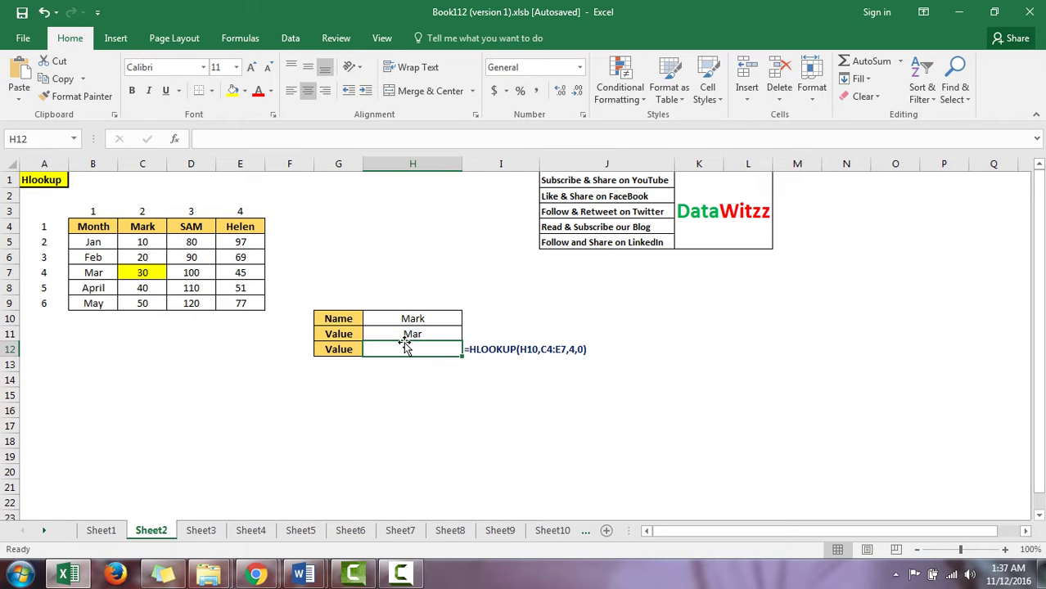
{"action": "key", "text": "Up"}
{"action": "key", "text": "Up"}
{"action": "key", "text": "Down"}
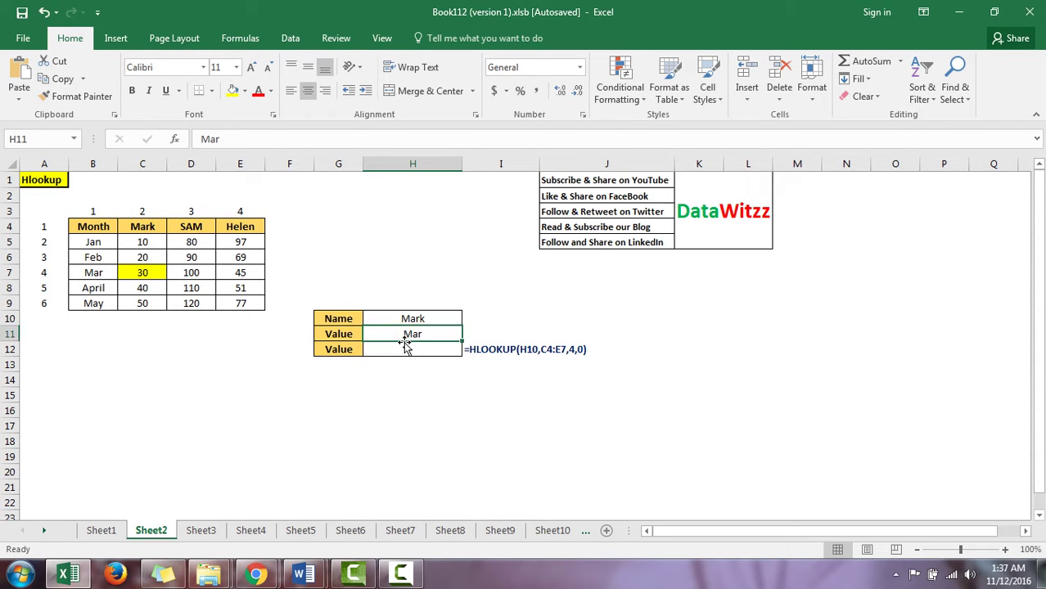
{"action": "key", "text": "Down"}
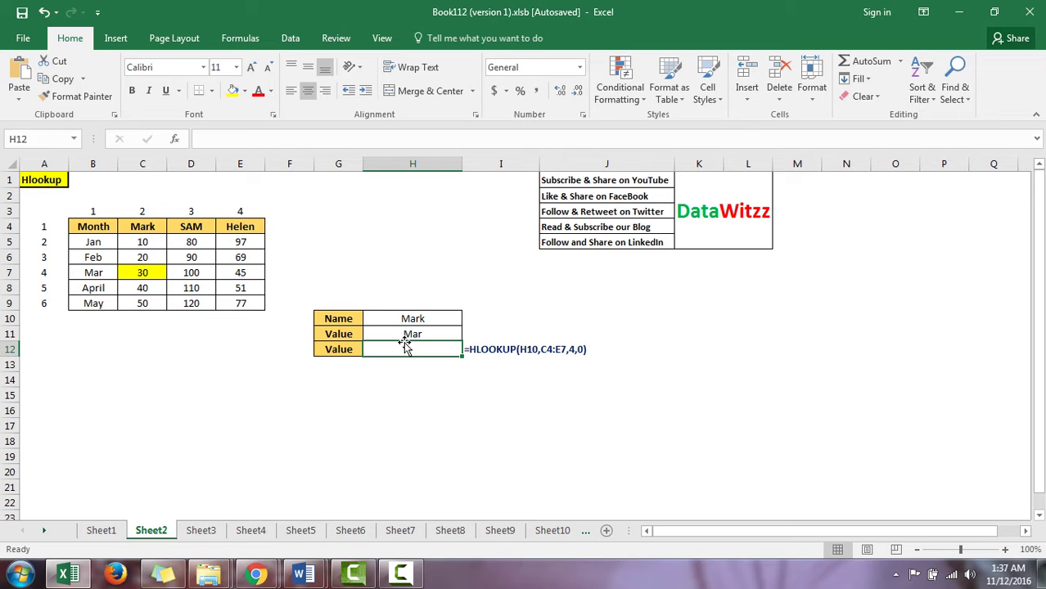
{"action": "key", "text": "Left"}
{"action": "key", "text": "Left"}
{"action": "key", "text": "Left"}
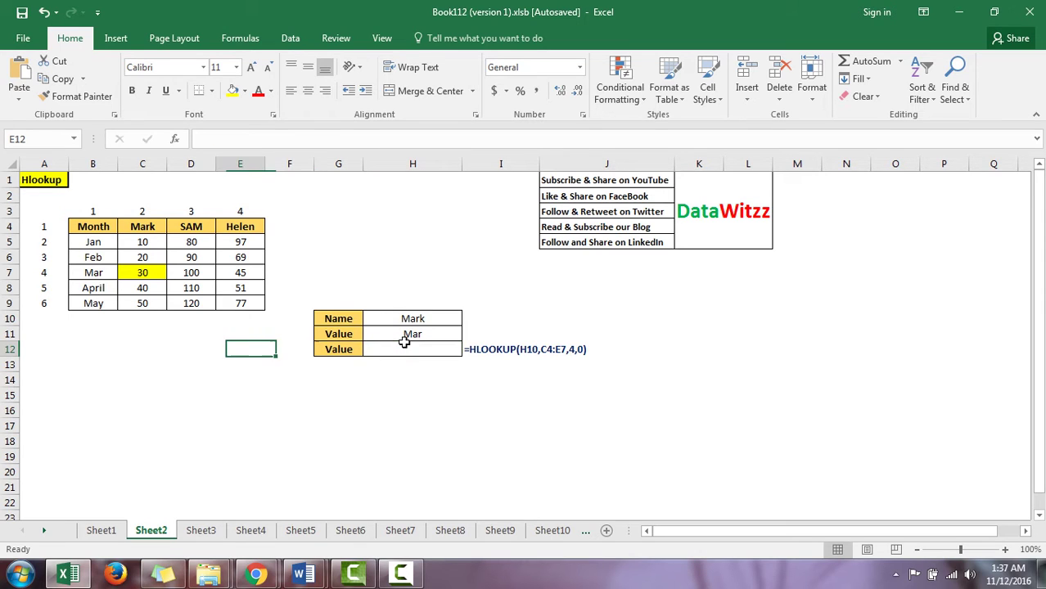
{"action": "key", "text": "Right"}
{"action": "key", "text": "Left"}
{"action": "key", "text": "Right"}
{"action": "key", "text": "Left"}
{"action": "key", "text": "Left"}
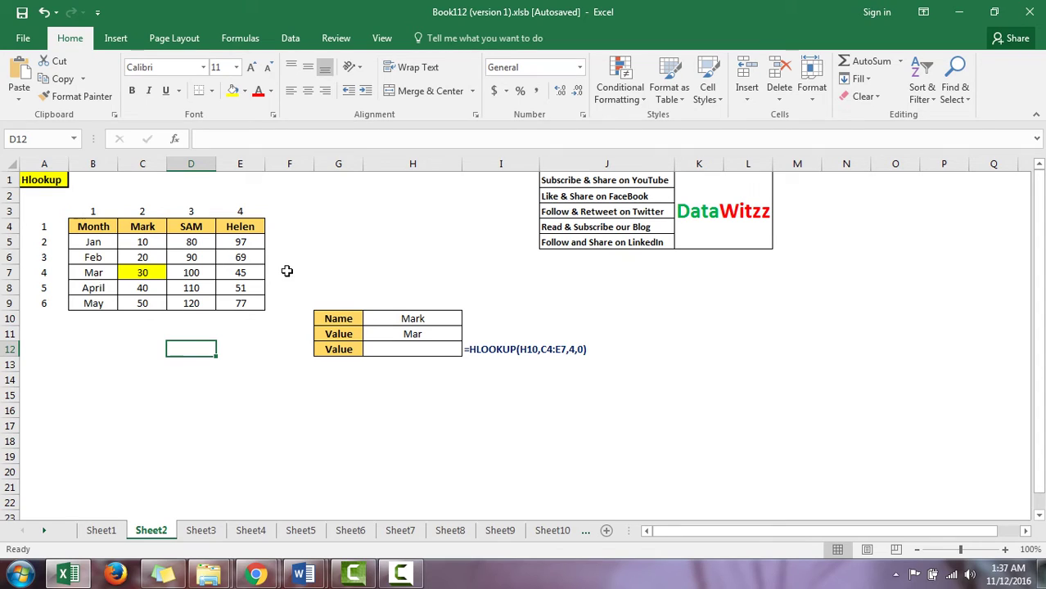
Step: Start an HLOOKUP formula in H12 by typing =hlo and accepting HLOOKUP
{"action": "left_click", "coordinate": [405, 356]}
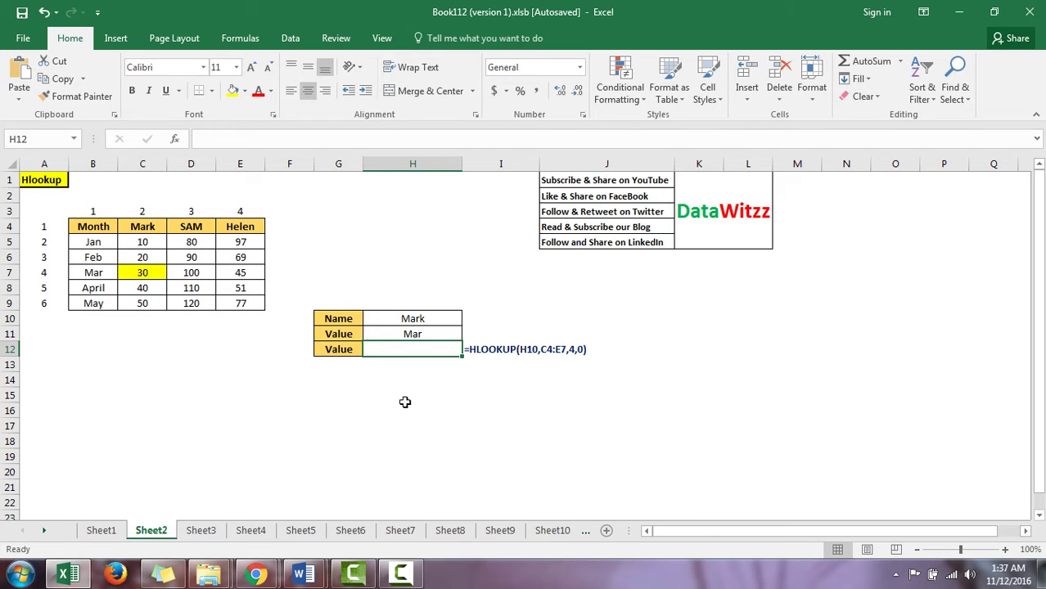
{"action": "type", "text": "="}
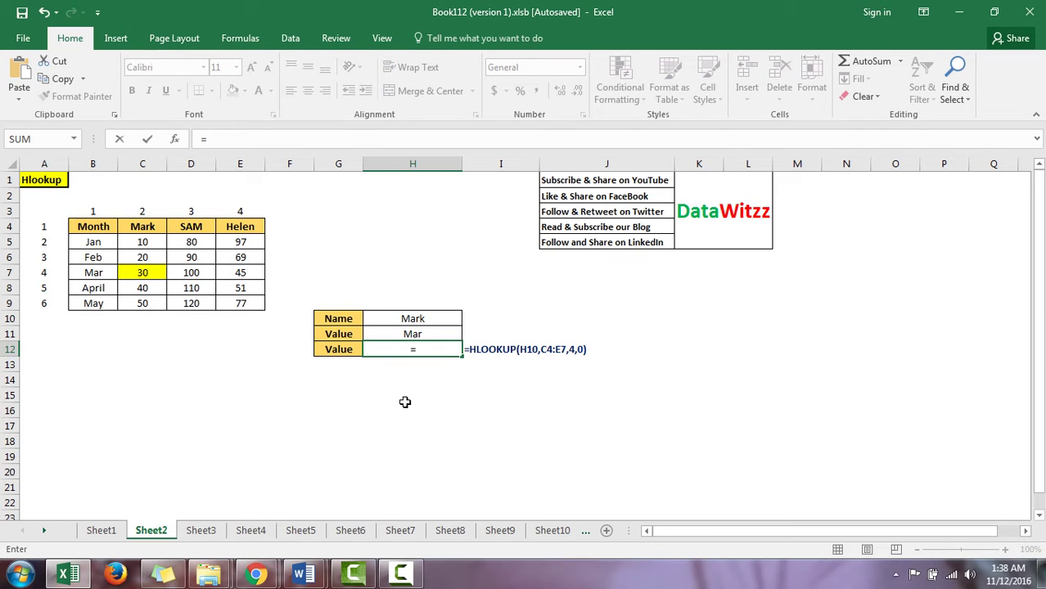
{"action": "type", "text": "hlo"}
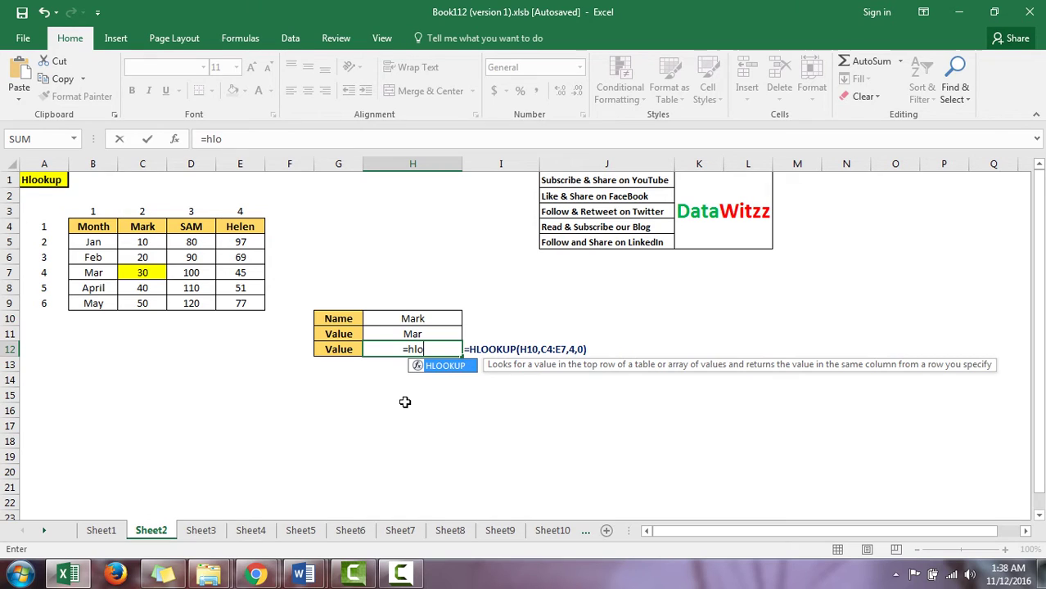
{"action": "key", "text": "Tab"}
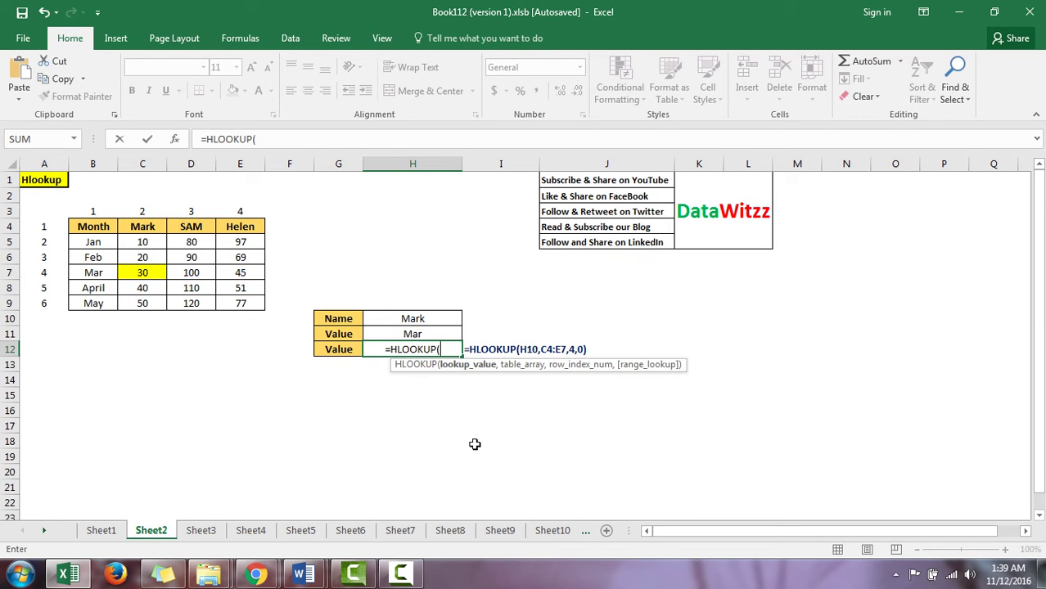
Step: Finish the formula as =HLOOKUP(H10,B4:E9,4,0), returning 30 for Mark in March
{"action": "left_click", "coordinate": [412, 319]}
{"action": "type", "text": ","}
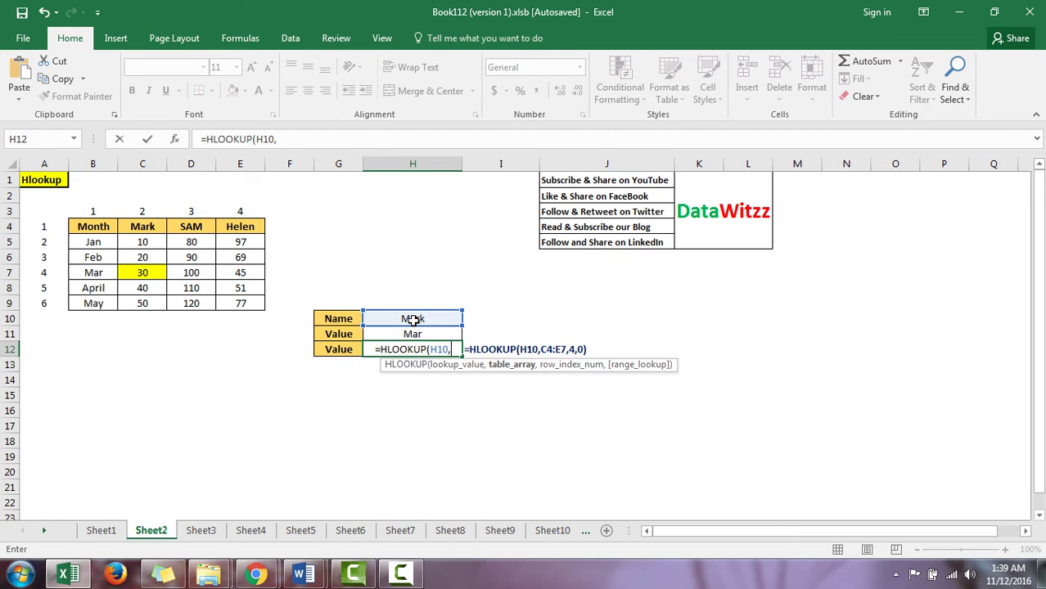
{"action": "left_click", "coordinate": [86, 225]}
{"action": "key", "text": "shift+Right"}
{"action": "key", "text": "shift+Right"}
{"action": "key", "text": "shift+Right"}
{"action": "key", "text": "shift+Down"}
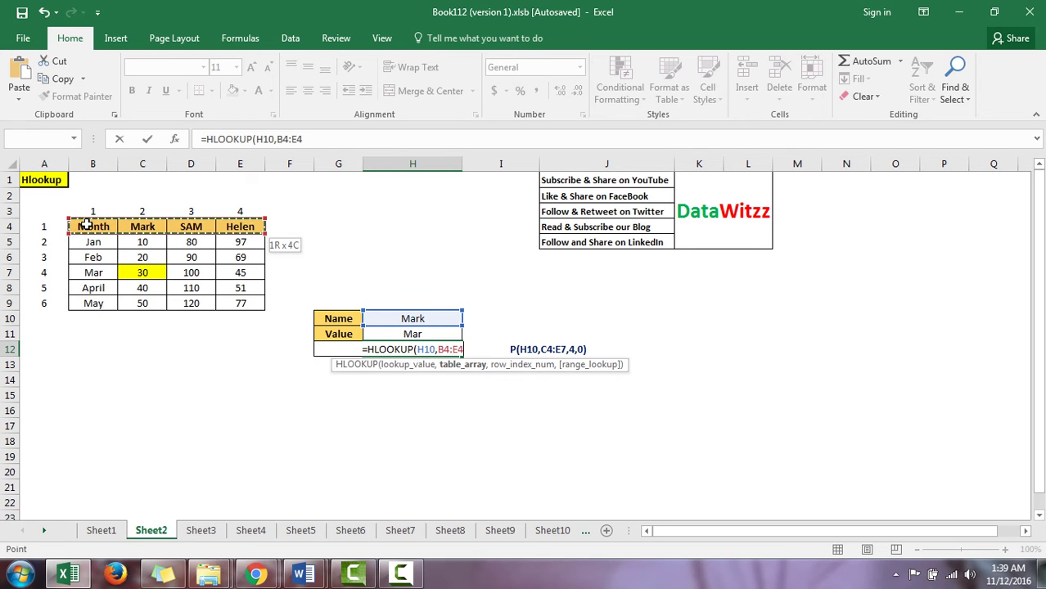
{"action": "key", "text": "shift+Down"}
{"action": "key", "text": "shift+Down"}
{"action": "key", "text": "shift+Down"}
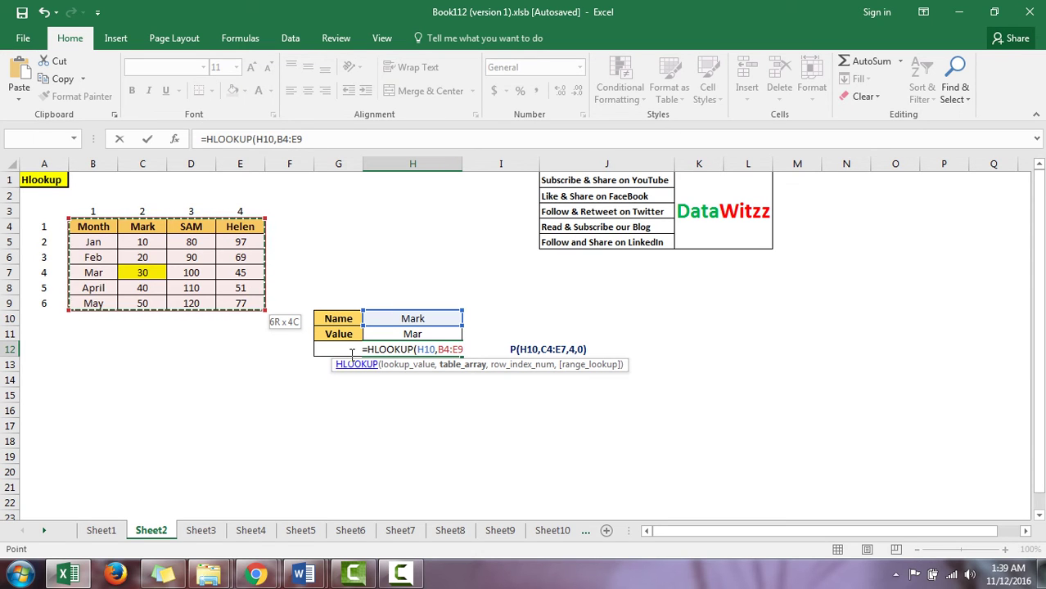
{"action": "type", "text": ","}
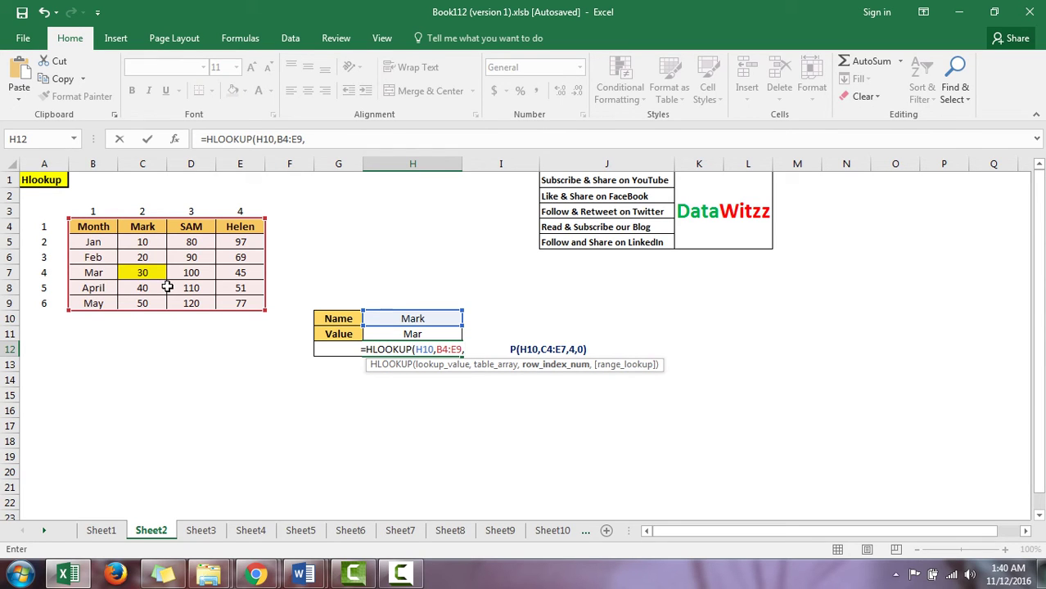
{"action": "type", "text": "4"}
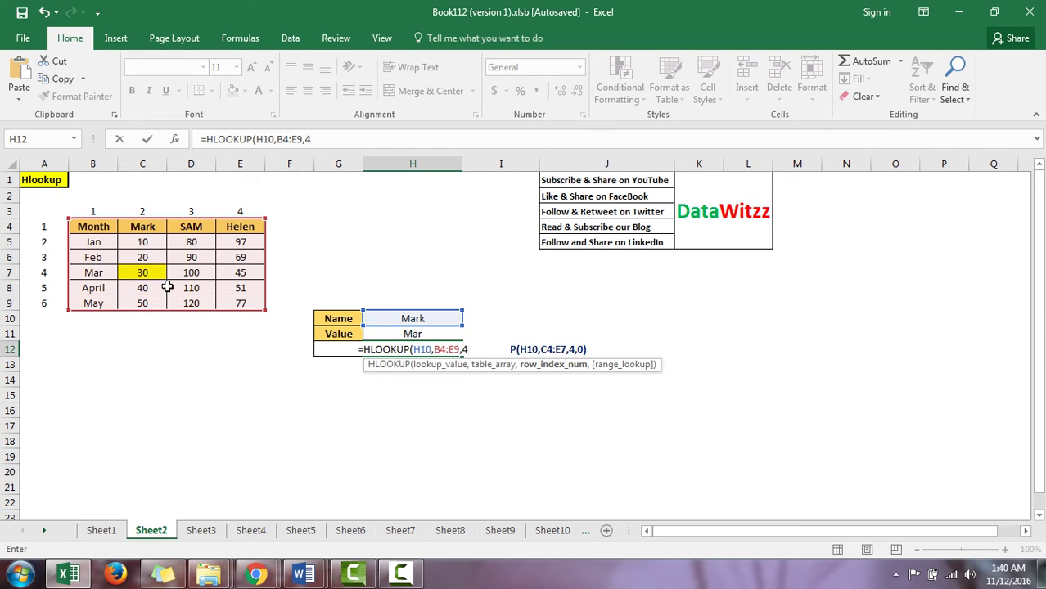
{"action": "type", "text": ","}
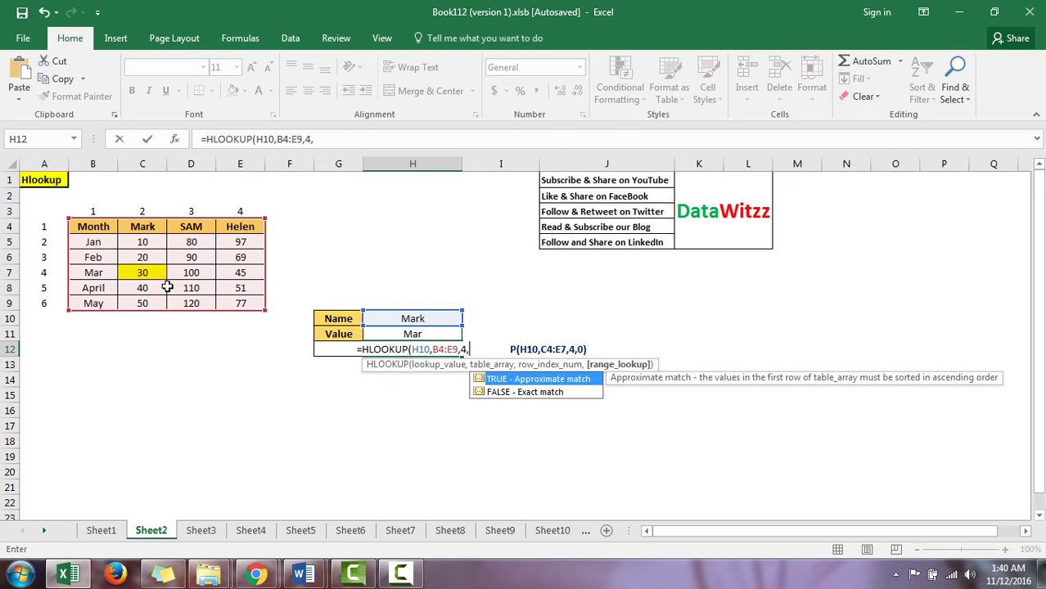
{"action": "type", "text": "0)"}
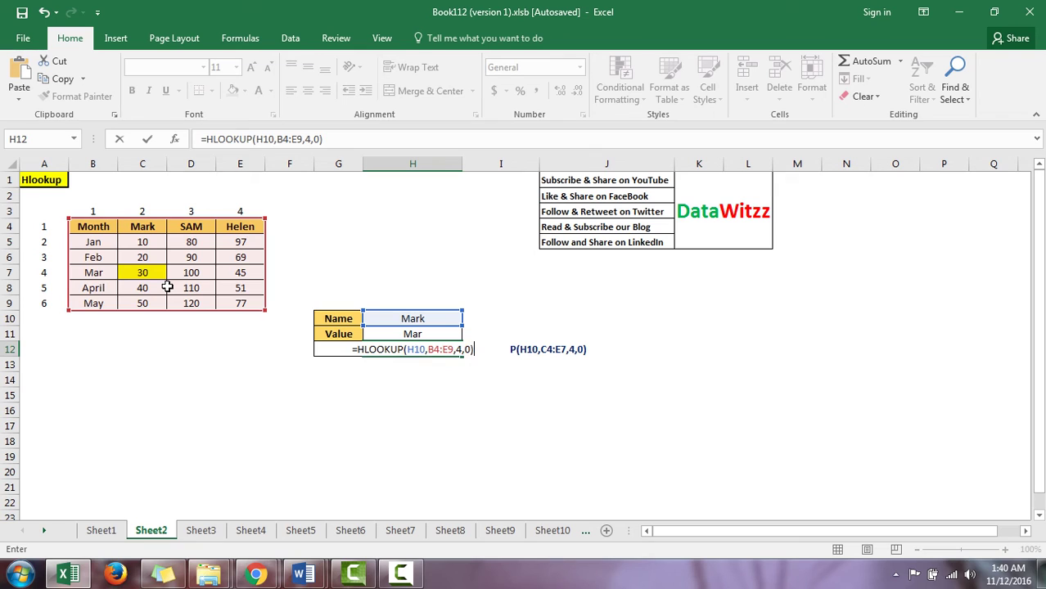
{"action": "key", "text": "Return"}
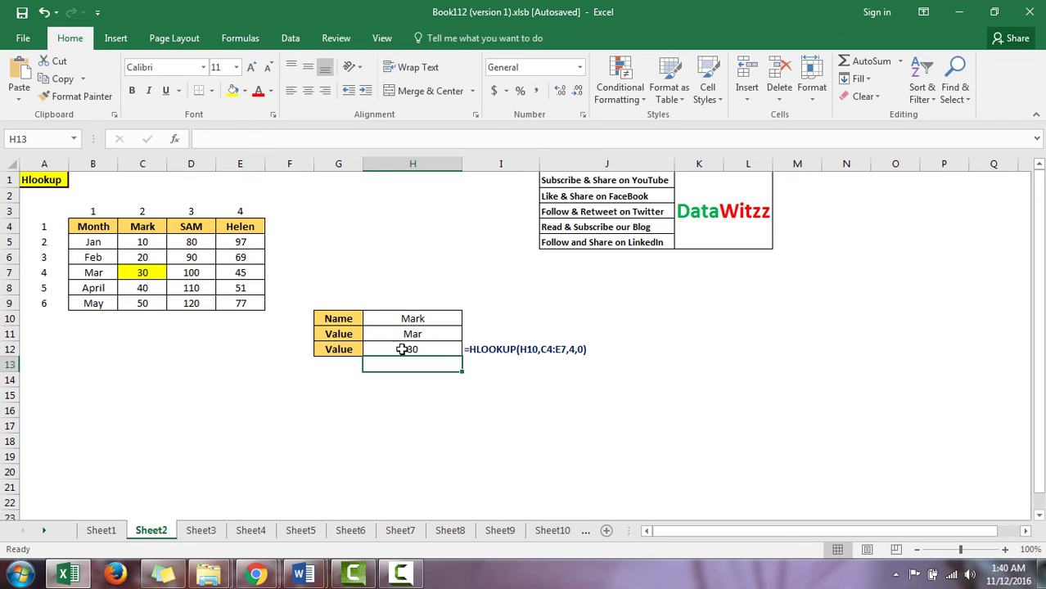
{"action": "left_click", "coordinate": [403, 350]}
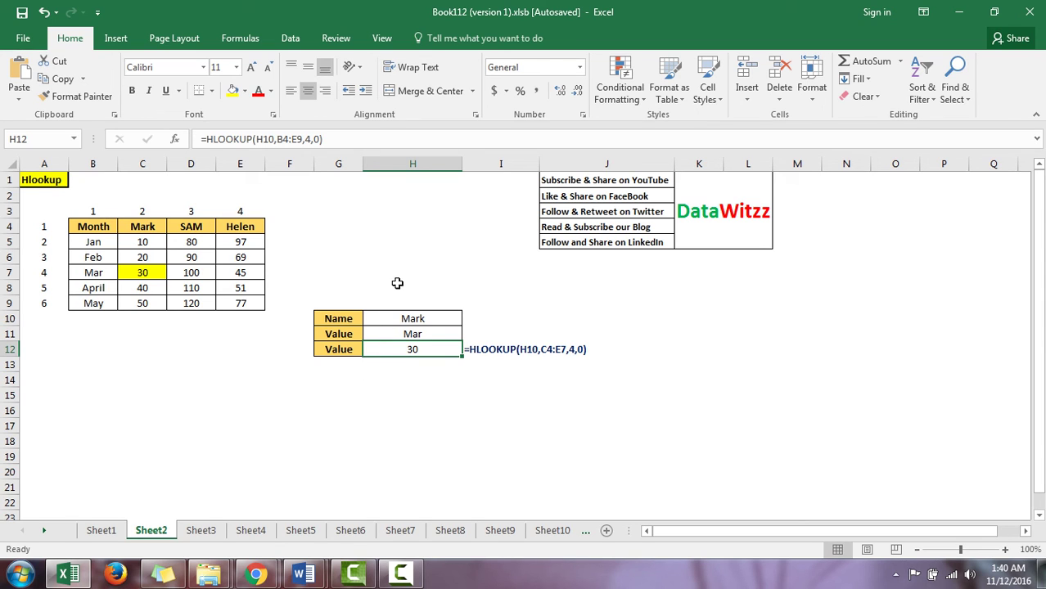
{"action": "left_click", "coordinate": [676, 275]}
{"action": "left_click", "coordinate": [677, 234]}
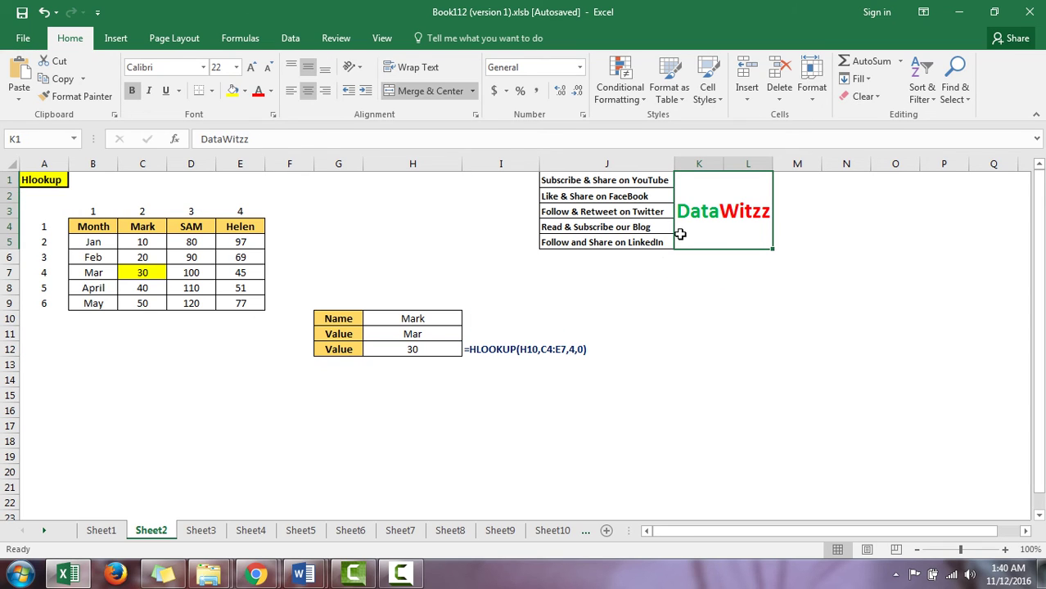
{"action": "left_click", "coordinate": [625, 224]}
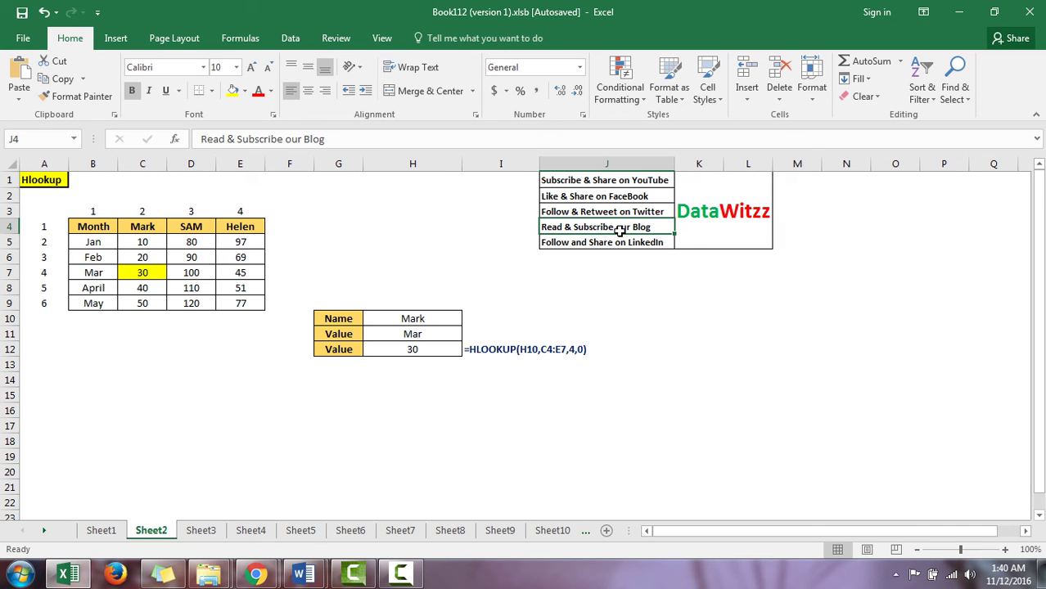
{"action": "left_click", "coordinate": [444, 351]}
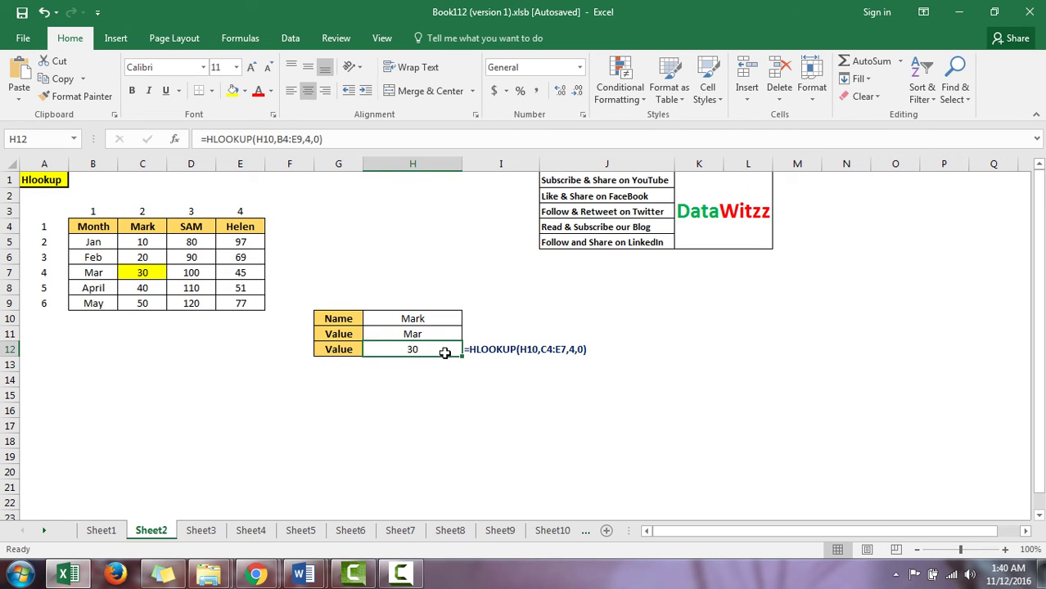